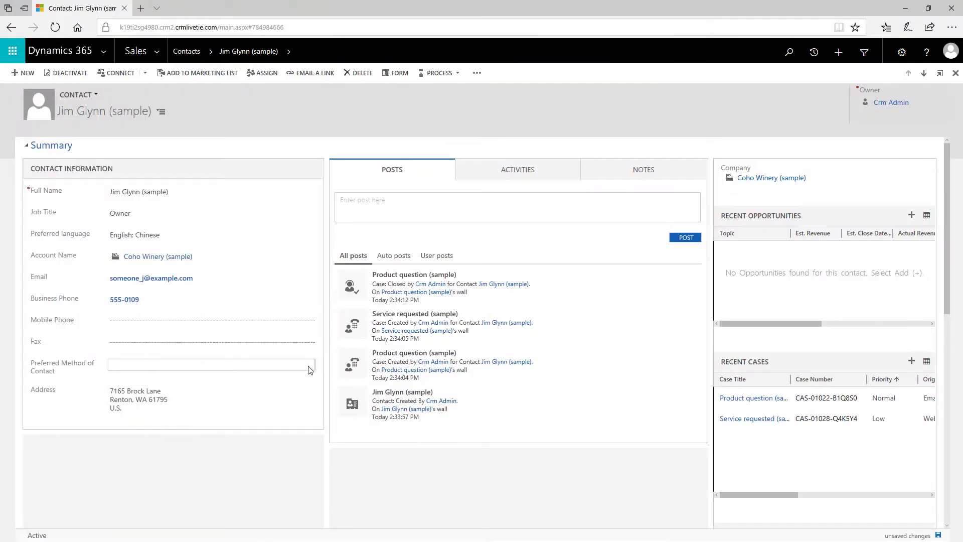
Set the preferred contact method to Fax.
{"action": "left_click", "coordinate": [309, 369]}
{"action": "left_click", "coordinate": [216, 386]}
{"action": "left_click", "coordinate": [290, 371]}
{"action": "left_click", "coordinate": [168, 396]}
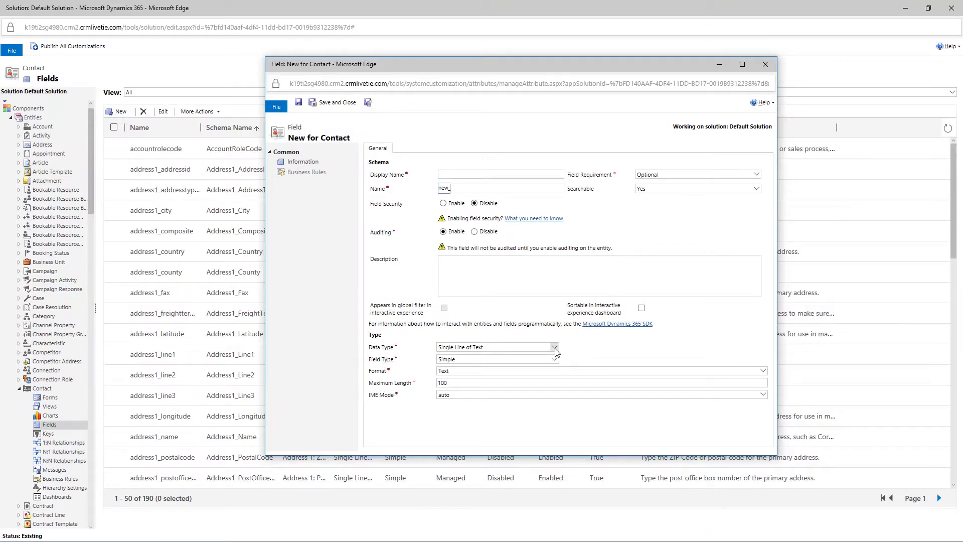
Make the field a multi-select option set that reuses an existing option set.
{"action": "left_click", "coordinate": [556, 350]}
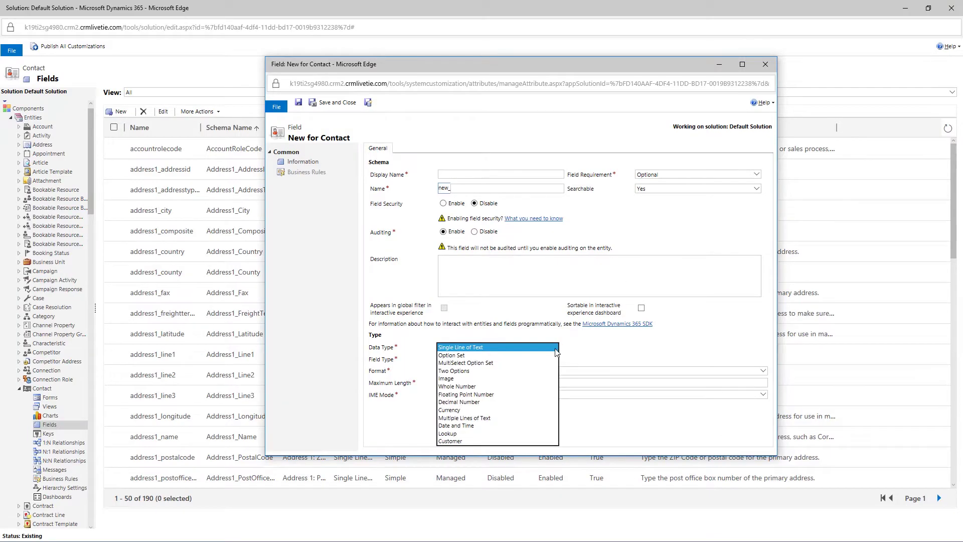
{"action": "left_click", "coordinate": [475, 362]}
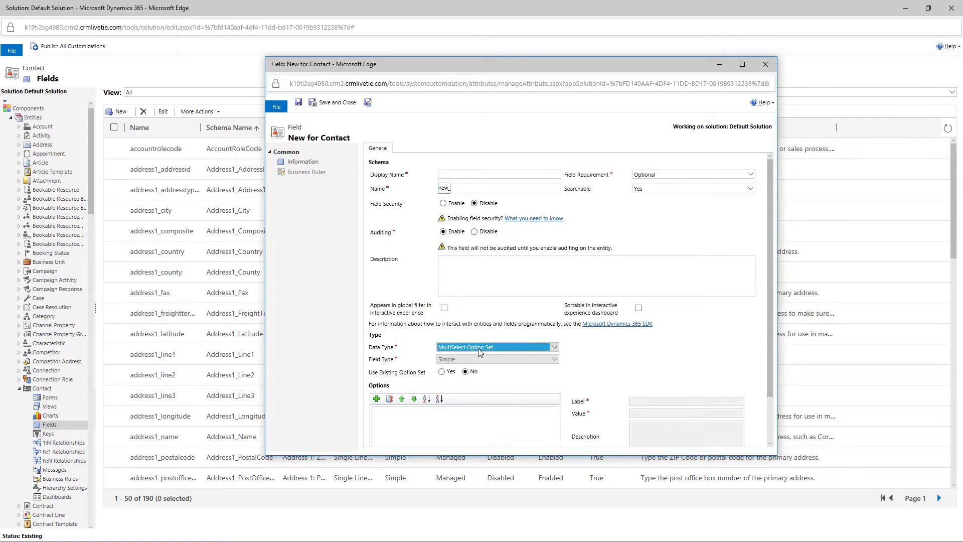
{"action": "left_click", "coordinate": [442, 372]}
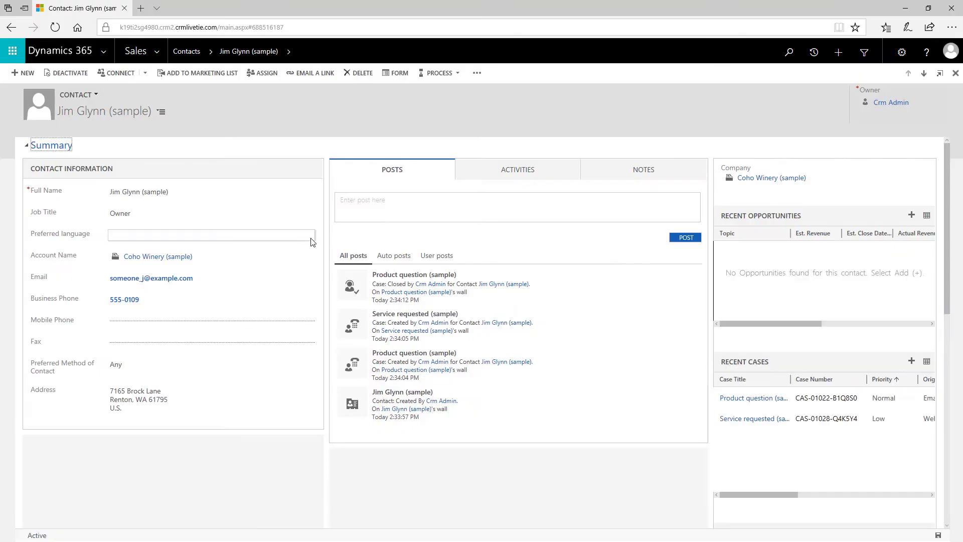
Choose English and Chinese as preferred languages, then start a new Advanced Find query.
{"action": "left_click", "coordinate": [306, 245]}
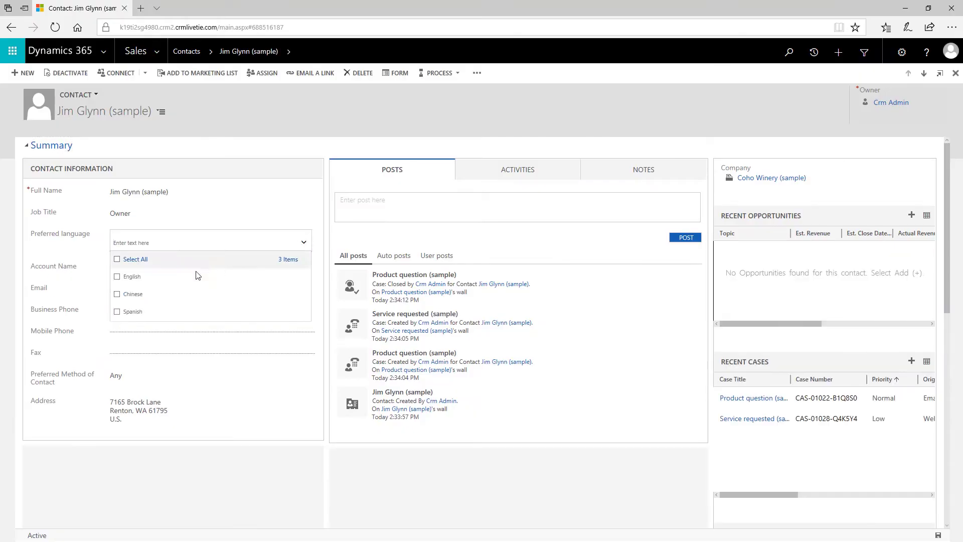
{"action": "left_click", "coordinate": [170, 277]}
{"action": "left_click", "coordinate": [150, 305]}
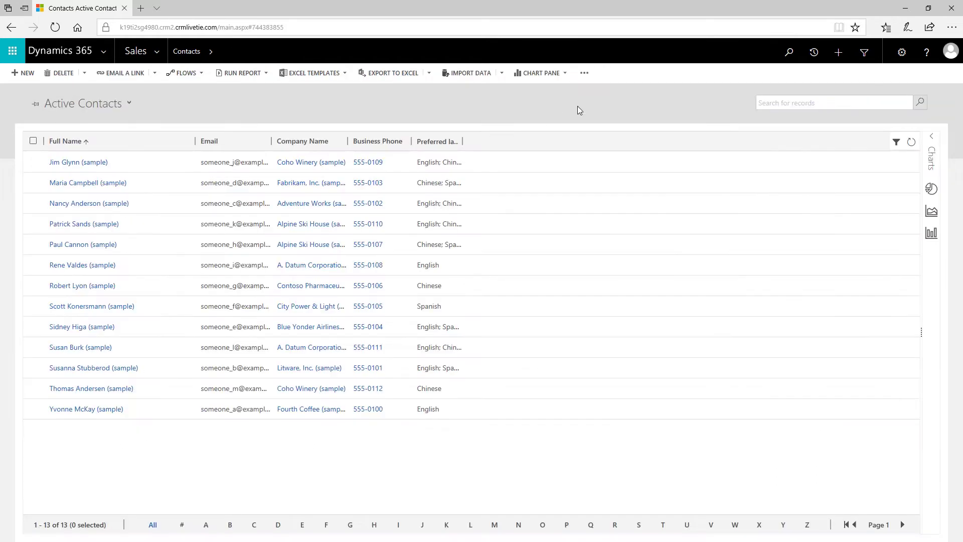
{"action": "left_click", "coordinate": [864, 54]}
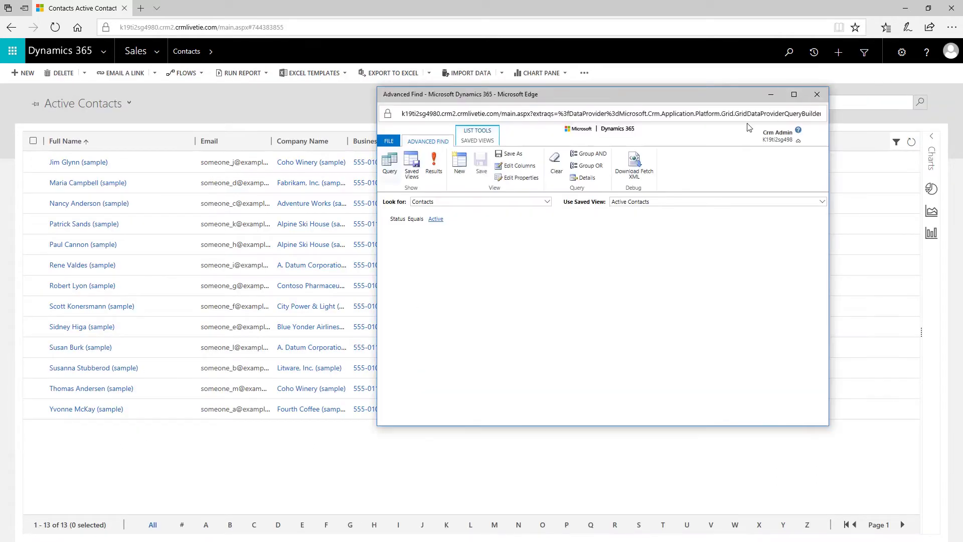
{"action": "left_click", "coordinate": [457, 164]}
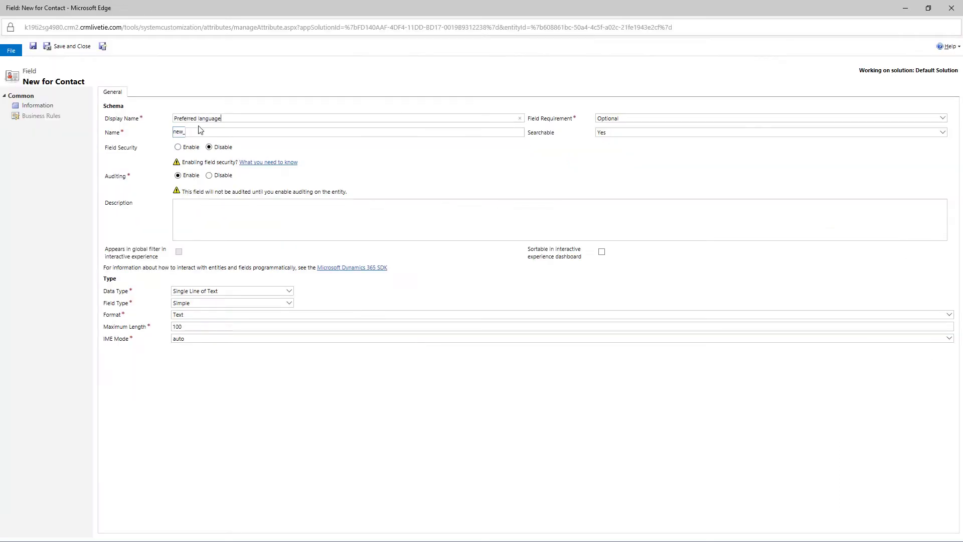
Generate the schema name and define a multi-select field using an existing option set.
{"action": "left_click", "coordinate": [200, 130]}
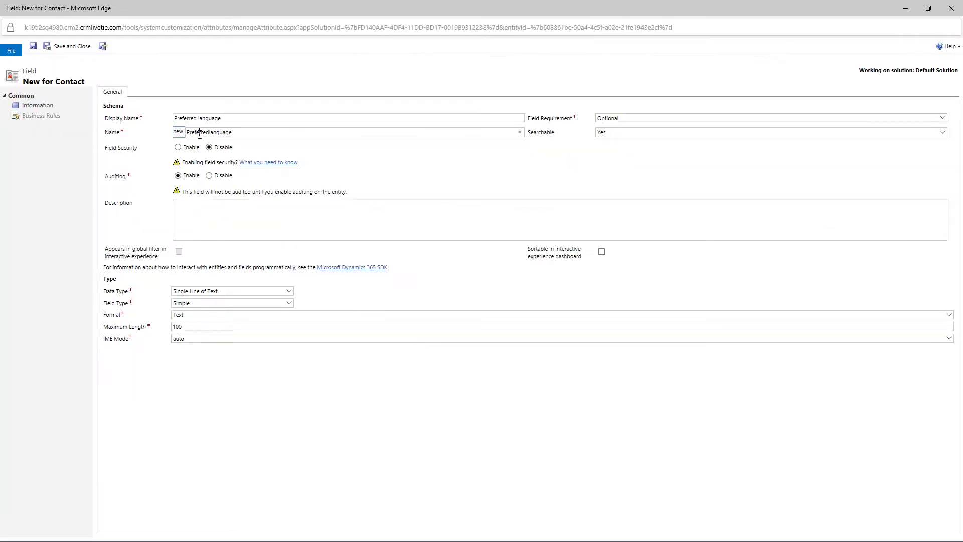
{"action": "left_click", "coordinate": [247, 291]}
{"action": "left_click", "coordinate": [227, 306]}
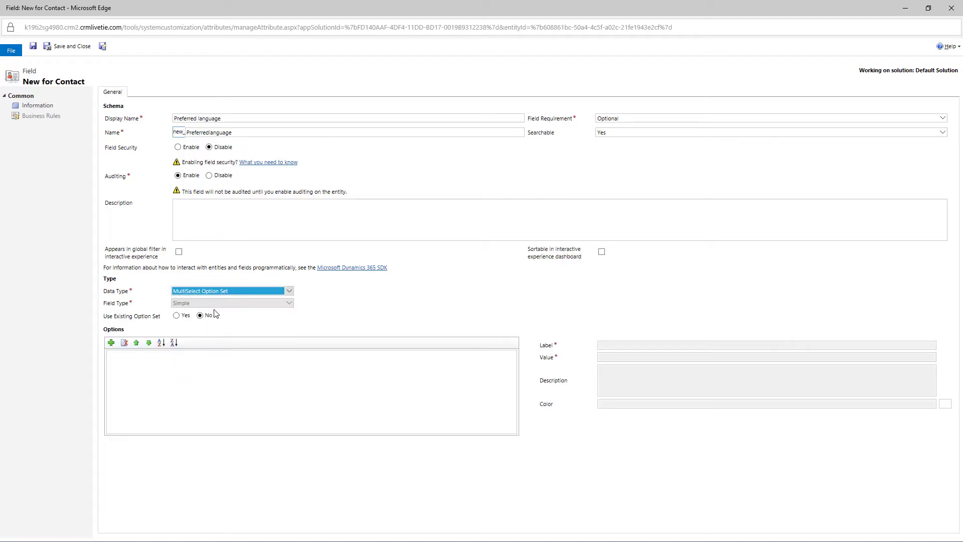
{"action": "left_click", "coordinate": [177, 317]}
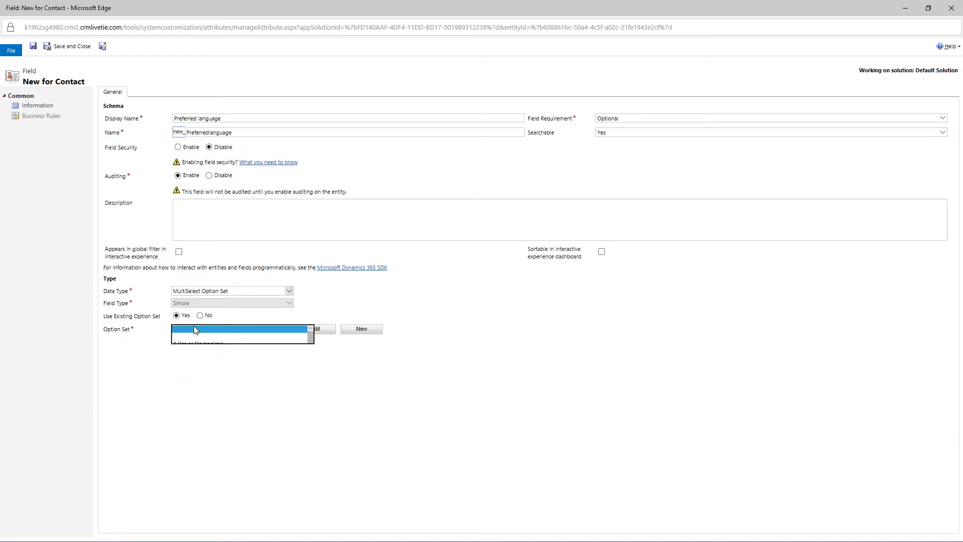
{"action": "scroll", "coordinate": [305, 361], "scroll_direction": "down", "scroll_amount": 2}
{"action": "scroll", "coordinate": [299, 407], "scroll_direction": "down", "scroll_amount": 3}
{"action": "scroll", "coordinate": [300, 422], "scroll_direction": "down", "scroll_amount": 1}
{"action": "scroll", "coordinate": [300, 423], "scroll_direction": "down", "scroll_amount": 1}
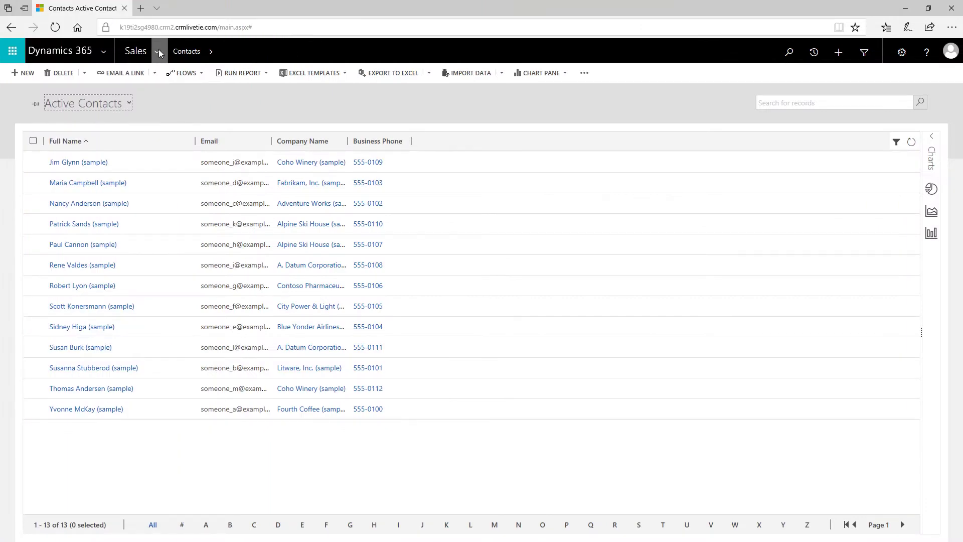
Go to Settings > Customizations > Customize the System and show the Contact entity's fields.
{"action": "left_click", "coordinate": [159, 50]}
{"action": "left_click", "coordinate": [325, 88]}
{"action": "left_click", "coordinate": [165, 145]}
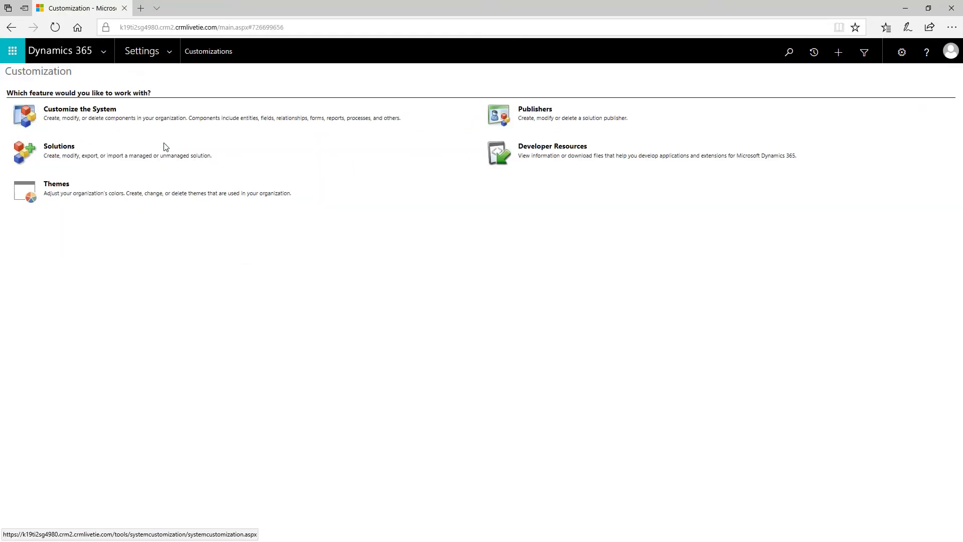
{"action": "left_click", "coordinate": [109, 113]}
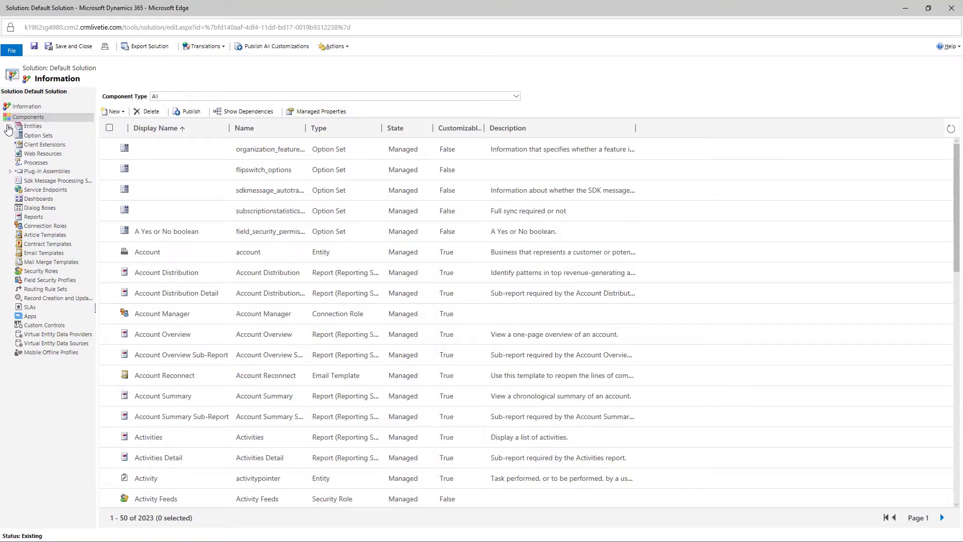
{"action": "left_click", "coordinate": [10, 126]}
{"action": "scroll", "coordinate": [89, 201], "scroll_direction": "down", "scroll_amount": 3}
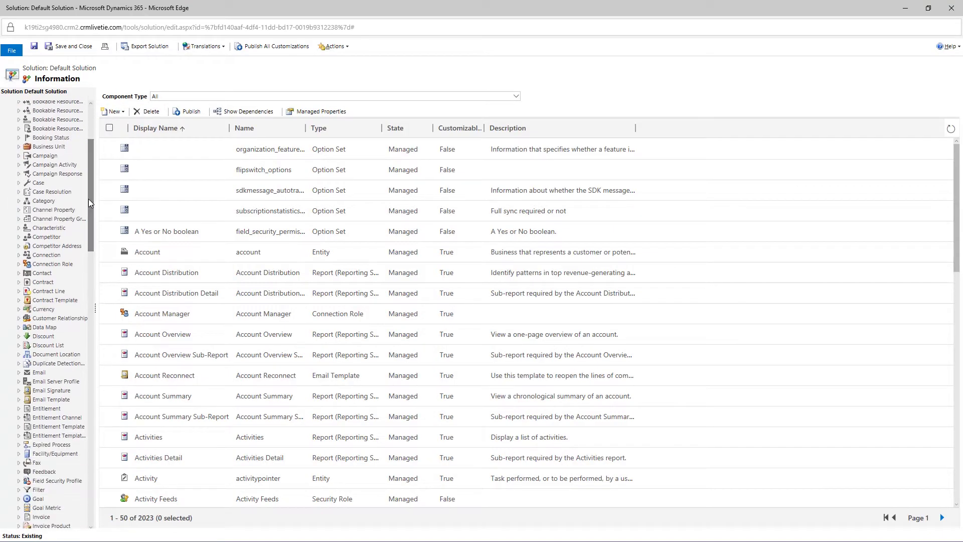
{"action": "left_click", "coordinate": [19, 283]}
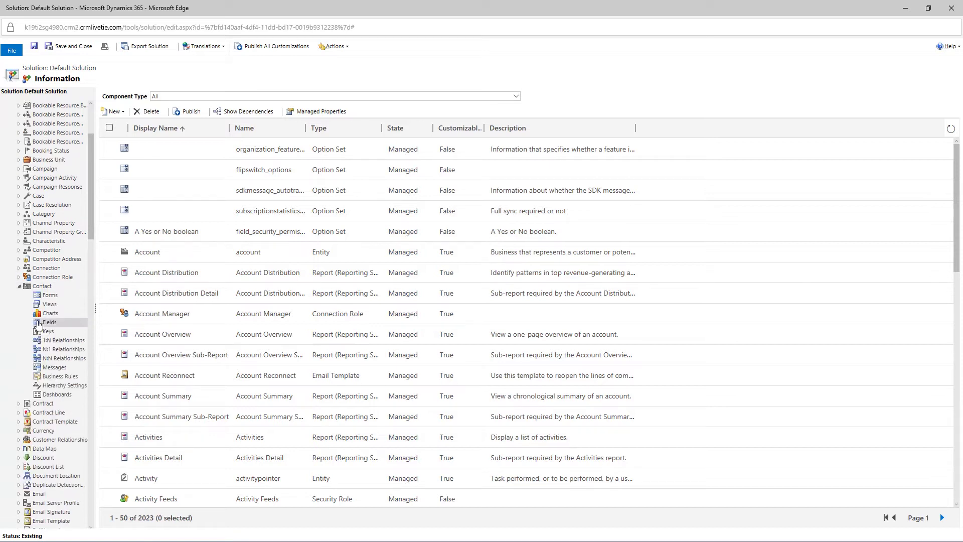
{"action": "left_click", "coordinate": [46, 323]}
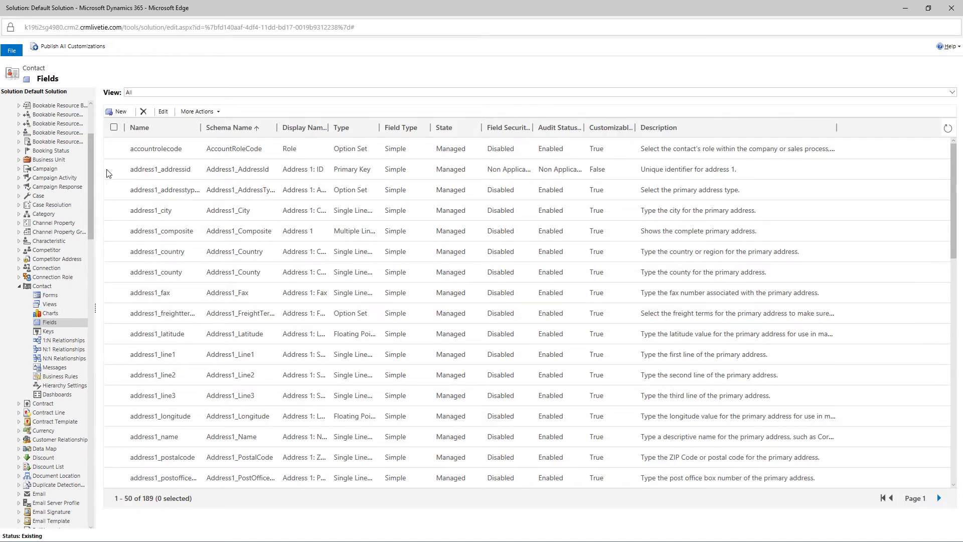
Create the Contact field Preferred language as MultiSelect Option Set using the Preferred Language option set.
{"action": "left_click", "coordinate": [121, 112]}
{"action": "type", "text": "Preferred language"}
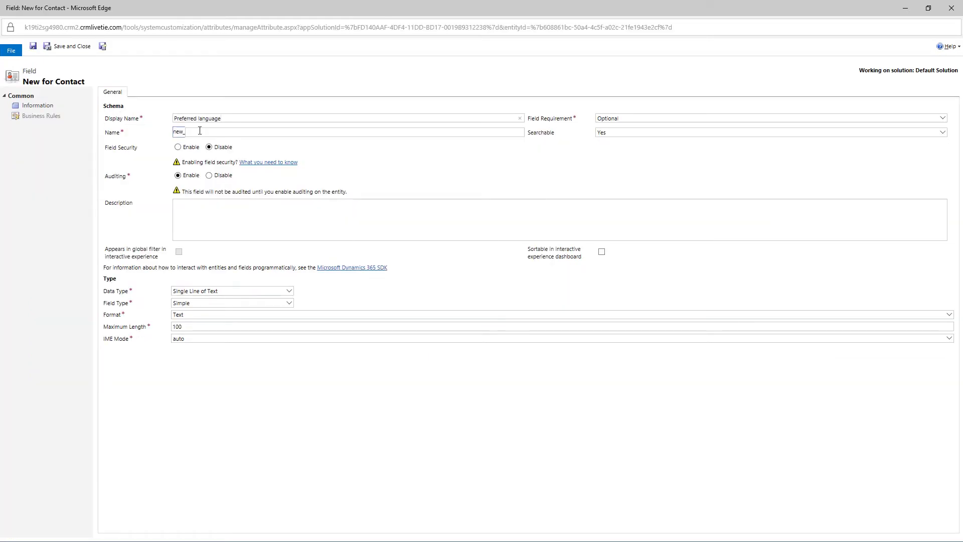
{"action": "left_click", "coordinate": [199, 131]}
{"action": "left_click", "coordinate": [247, 286]}
{"action": "left_click", "coordinate": [236, 308]}
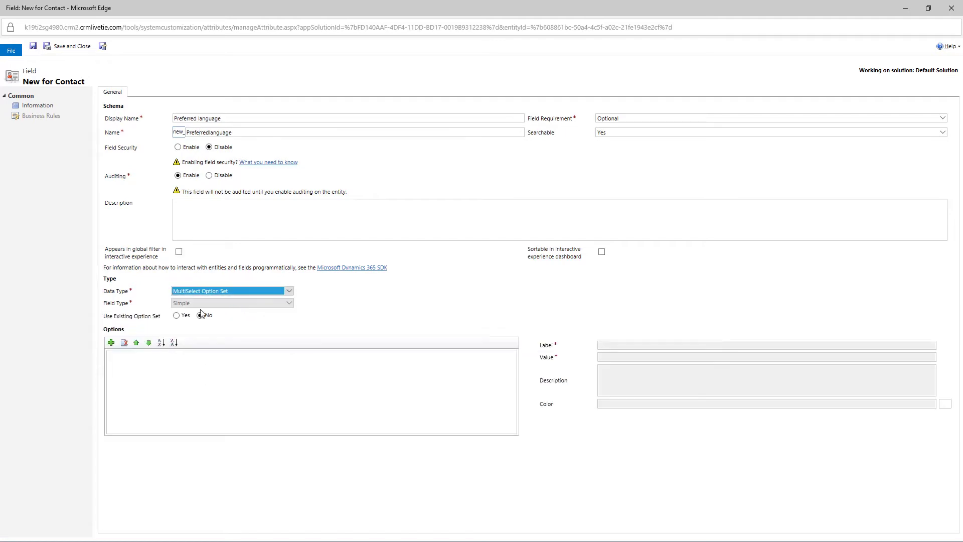
{"action": "left_click", "coordinate": [177, 316]}
{"action": "left_click", "coordinate": [194, 328]}
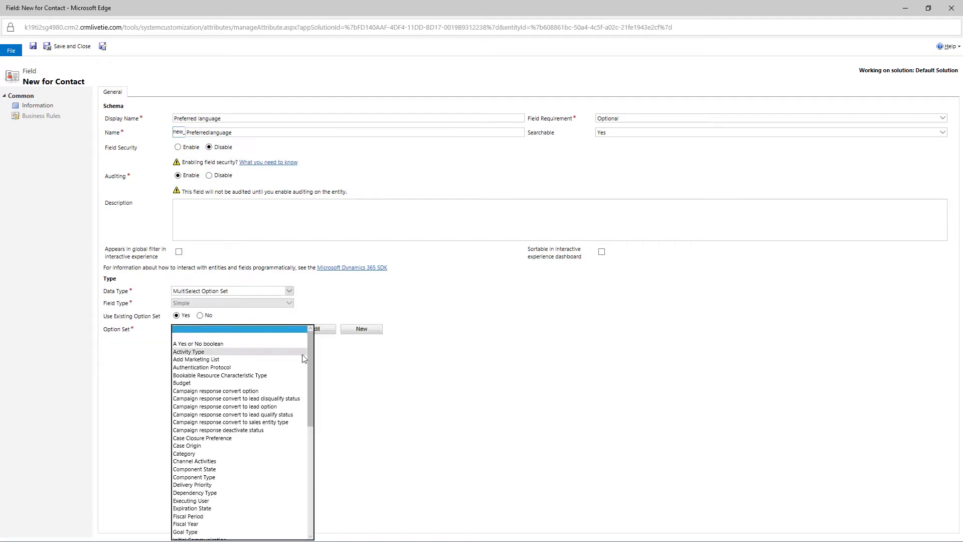
{"action": "scroll", "coordinate": [286, 377], "scroll_direction": "down", "scroll_amount": 3}
{"action": "scroll", "coordinate": [301, 415], "scroll_direction": "down", "scroll_amount": 2}
{"action": "scroll", "coordinate": [299, 433], "scroll_direction": "down", "scroll_amount": 2}
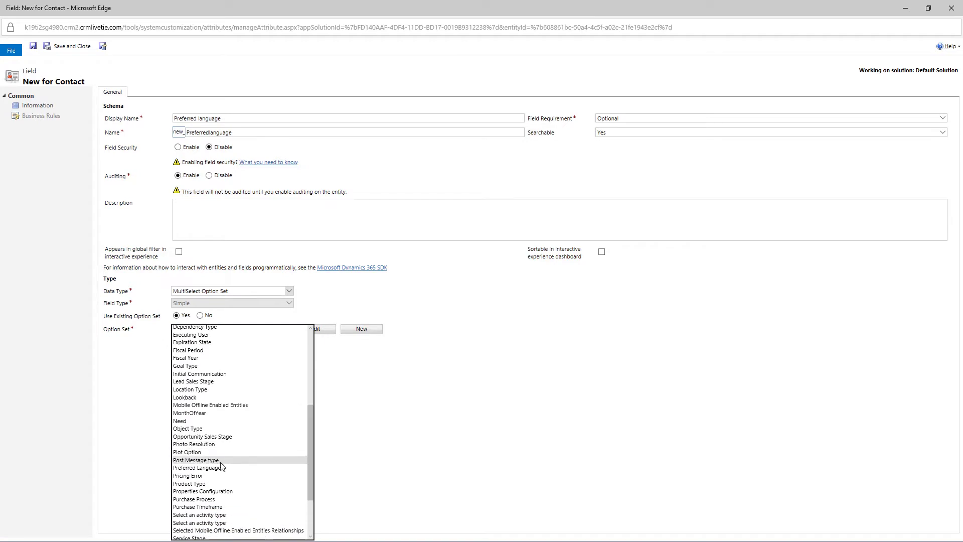
{"action": "left_click", "coordinate": [216, 469]}
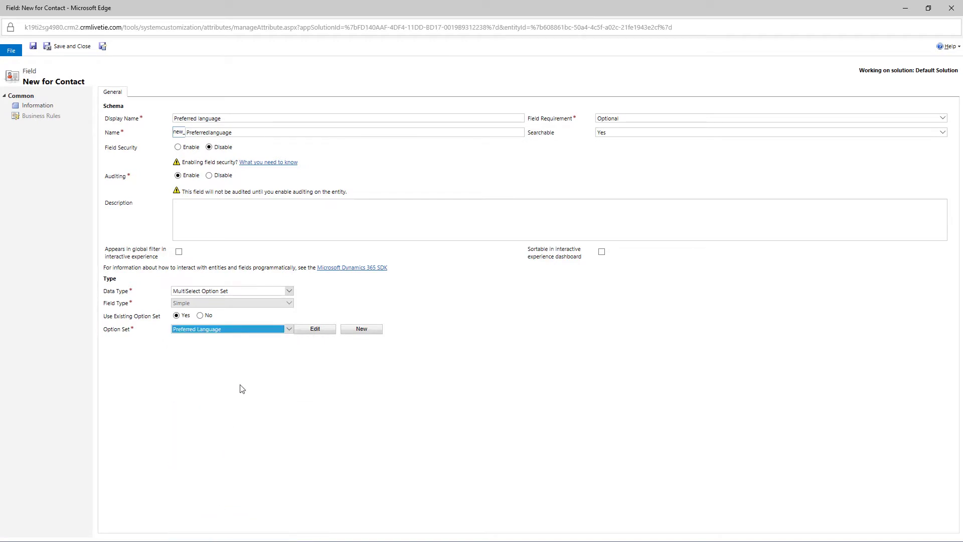
Save the field and drag Preferred language onto the main Contact form under Job Title.
{"action": "left_click", "coordinate": [72, 47]}
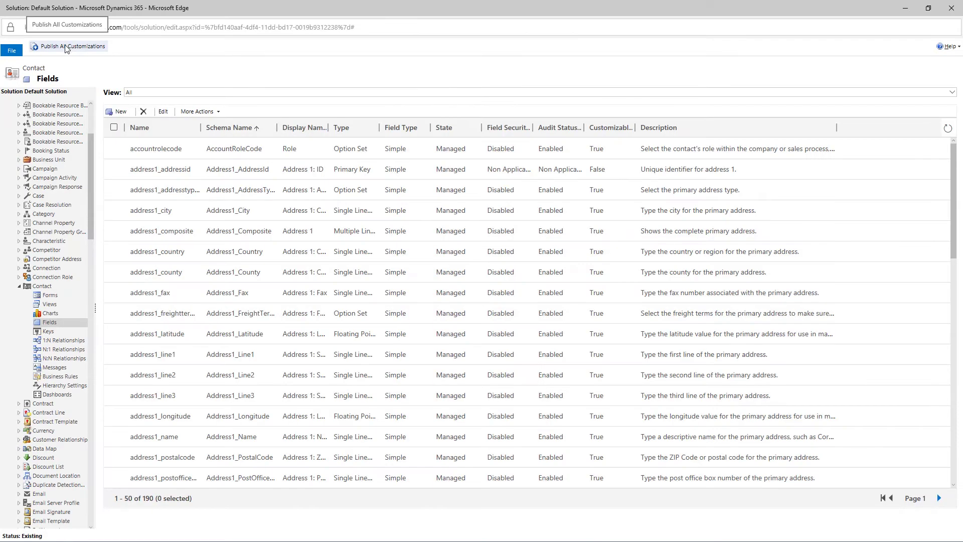
{"action": "left_click", "coordinate": [49, 295]}
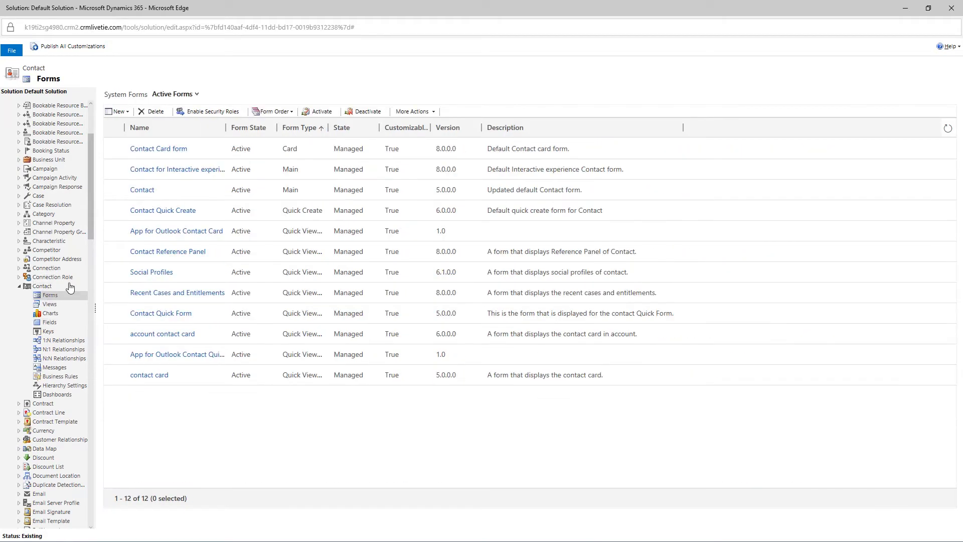
{"action": "left_click", "coordinate": [147, 188]}
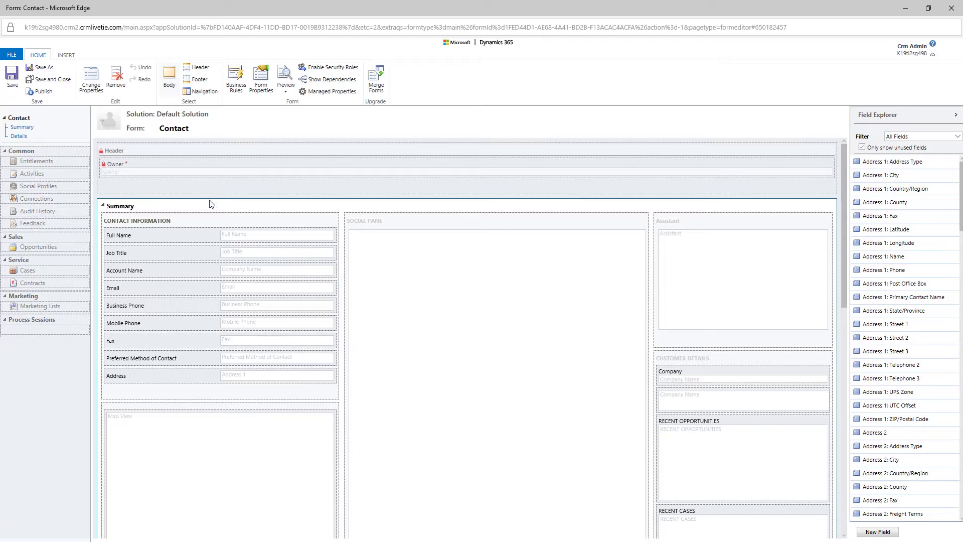
{"action": "scroll", "coordinate": [948, 225], "scroll_direction": "down", "scroll_amount": 5}
{"action": "scroll", "coordinate": [943, 385], "scroll_direction": "down", "scroll_amount": 8}
{"action": "scroll", "coordinate": [943, 385], "scroll_direction": "down", "scroll_amount": 3}
{"action": "scroll", "coordinate": [933, 415], "scroll_direction": "down", "scroll_amount": 5}
{"action": "mouse_move", "coordinate": [889, 414]}
{"action": "left_mouse_down"}
{"action": "mouse_move", "coordinate": [218, 281]}
{"action": "mouse_move", "coordinate": [153, 257]}
{"action": "left_mouse_up"}
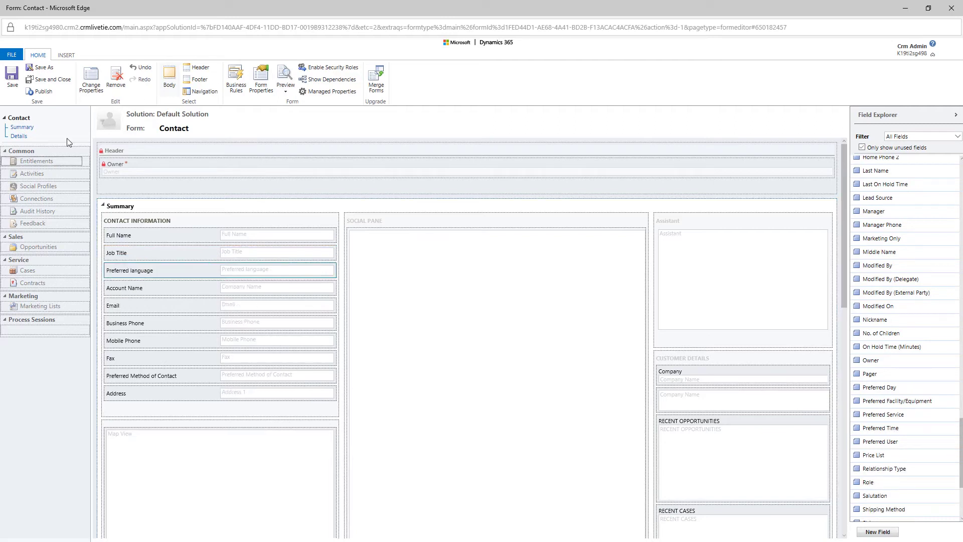
Save and close the Contact form, then list the Contact views.
{"action": "left_click", "coordinate": [50, 79]}
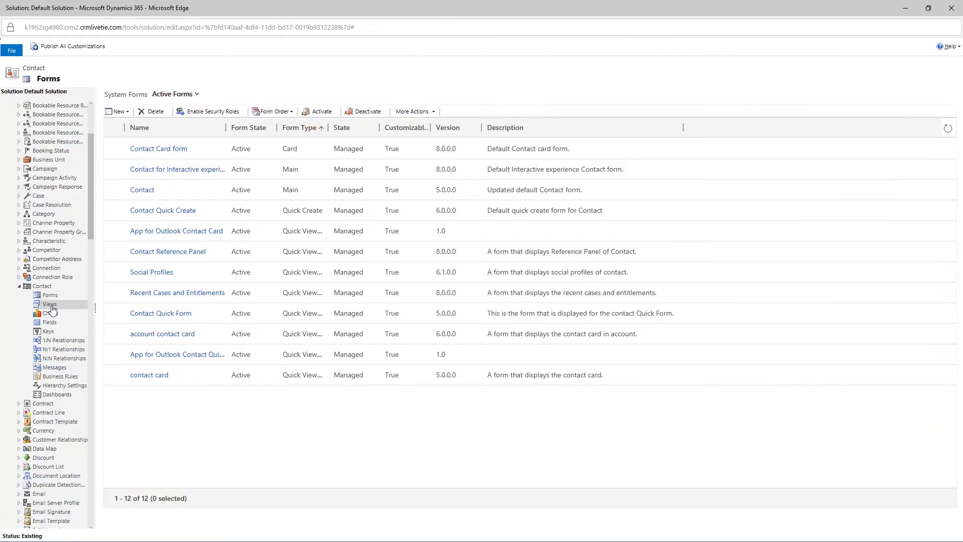
{"action": "left_click", "coordinate": [49, 304]}
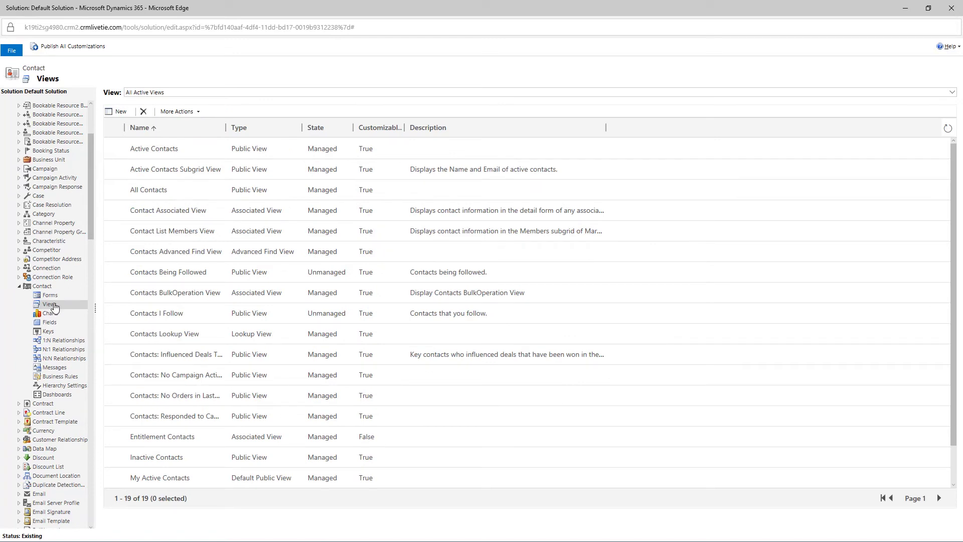
Add the Preferred language column to the Active Contacts view and save it.
{"action": "double_click", "coordinate": [157, 147]}
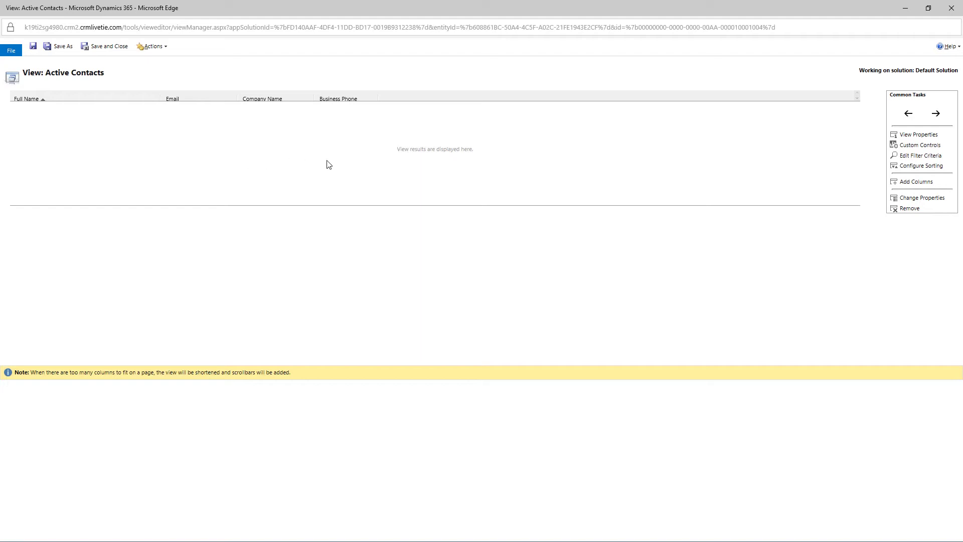
{"action": "left_click", "coordinate": [916, 182]}
{"action": "left_click_drag", "start_coordinate": [607, 286], "coordinate": [611, 339]}
{"action": "left_click", "coordinate": [409, 304]}
{"action": "left_click", "coordinate": [540, 376]}
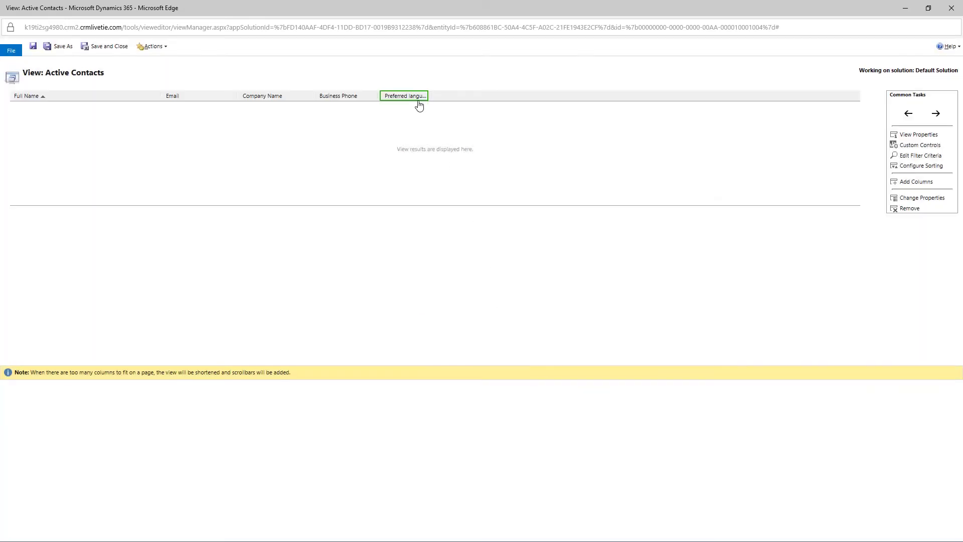
{"action": "left_click", "coordinate": [106, 47]}
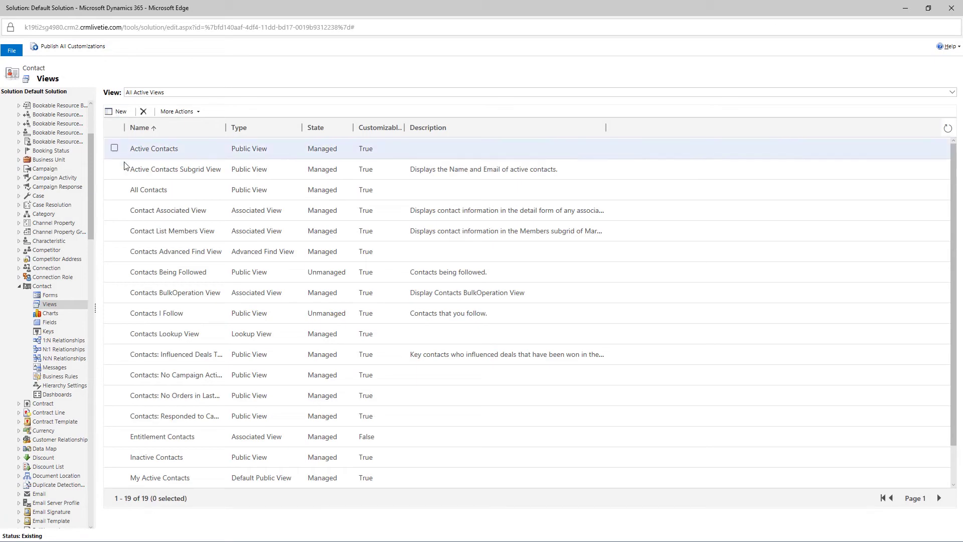
Save the Contacts Advanced Find View and publish all customizations.
{"action": "double_click", "coordinate": [152, 254]}
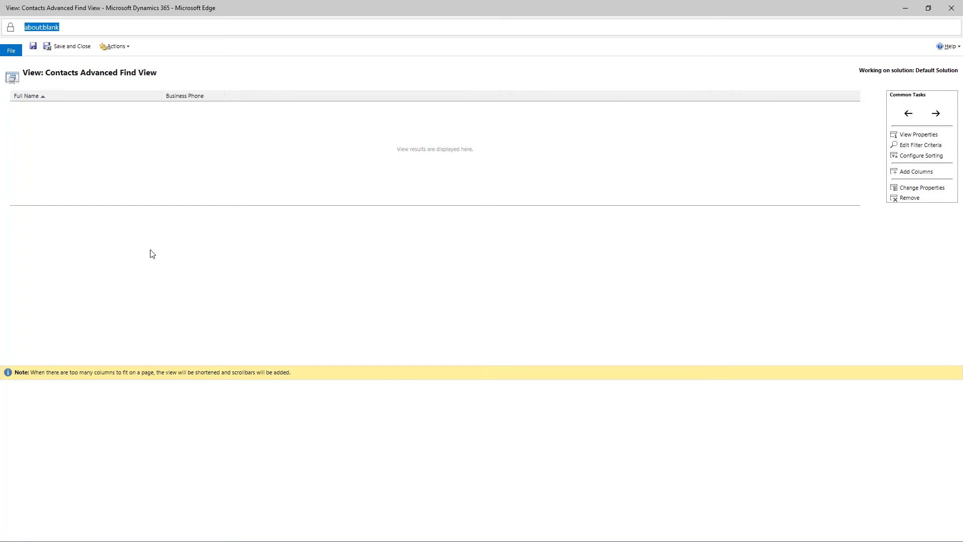
{"action": "left_click", "coordinate": [62, 48]}
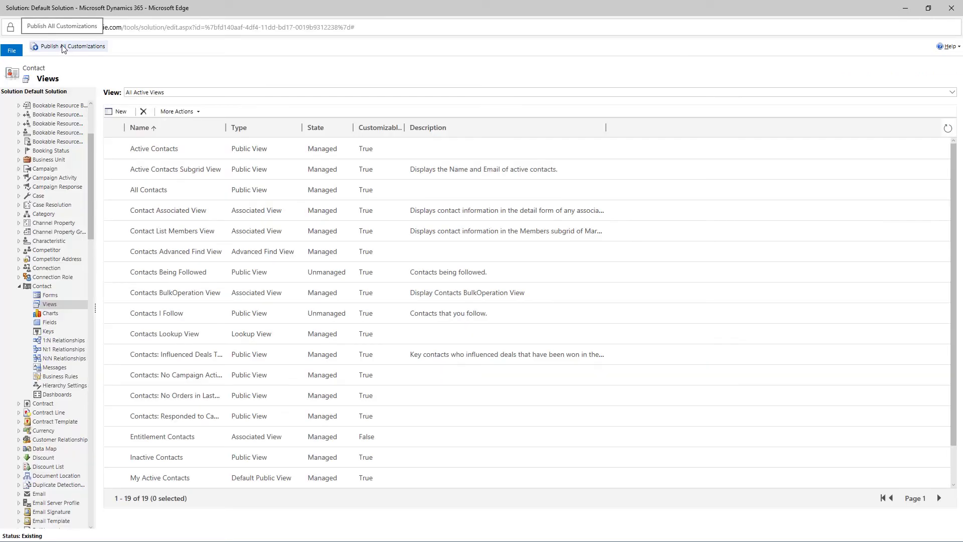
{"action": "left_click", "coordinate": [62, 48]}
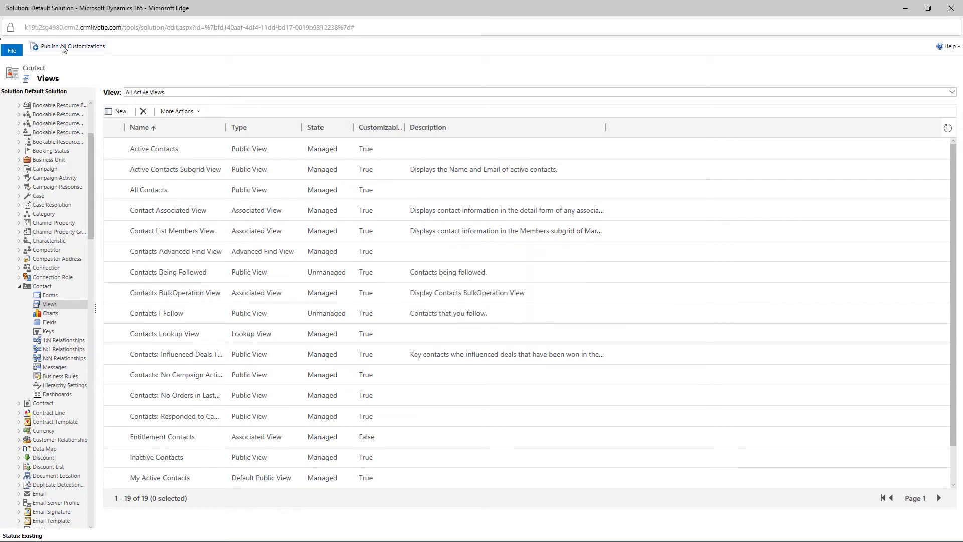
Close the solution window and open Contacts in the Sales area.
{"action": "left_click", "coordinate": [954, 7]}
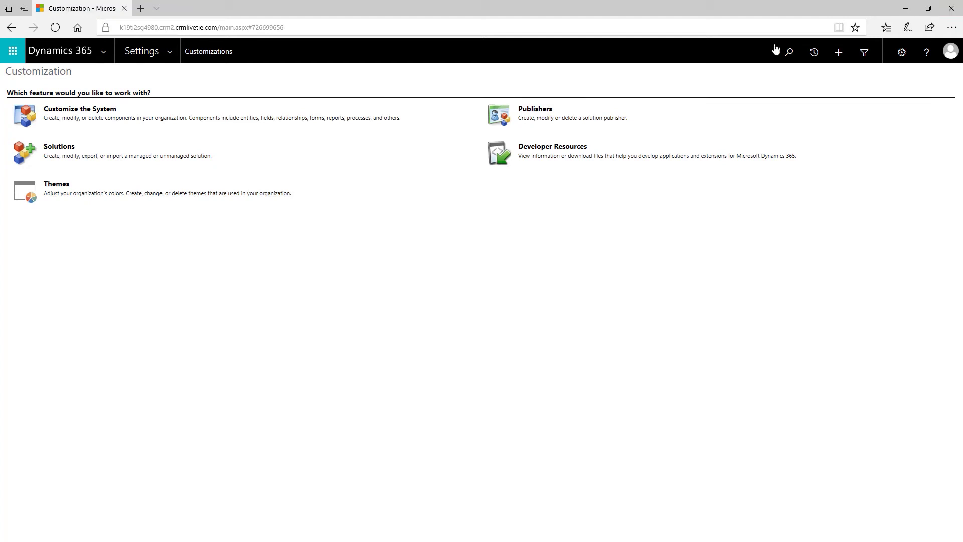
{"action": "left_click", "coordinate": [167, 51]}
{"action": "left_click", "coordinate": [87, 79]}
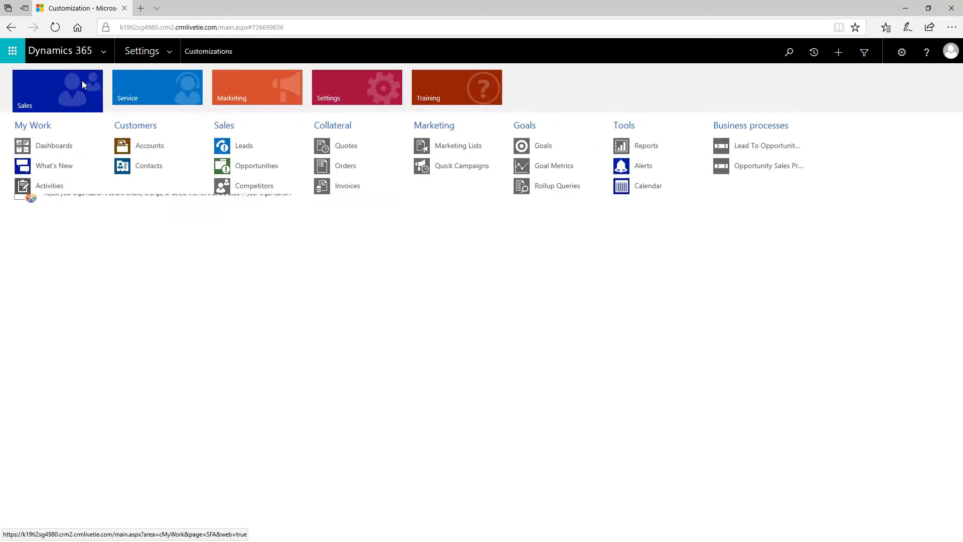
{"action": "left_click", "coordinate": [133, 167]}
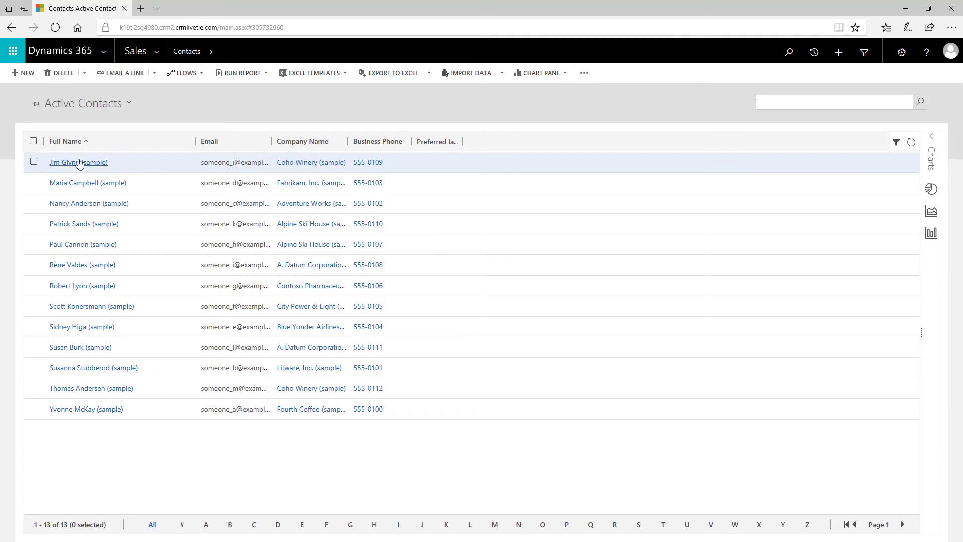
Set Jim Glynn's preferred languages to English and Chinese, then return to the contacts list.
{"action": "left_click", "coordinate": [76, 162]}
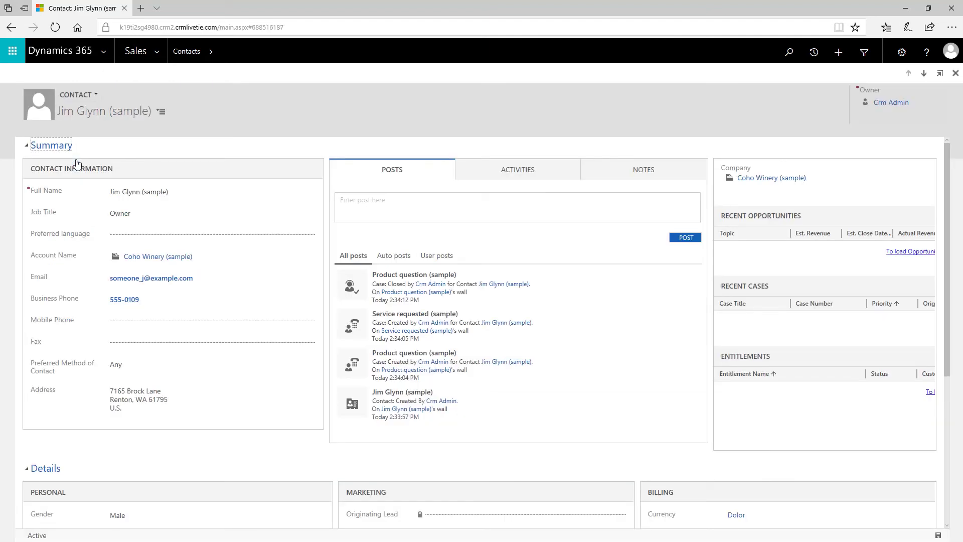
{"action": "left_click", "coordinate": [310, 241]}
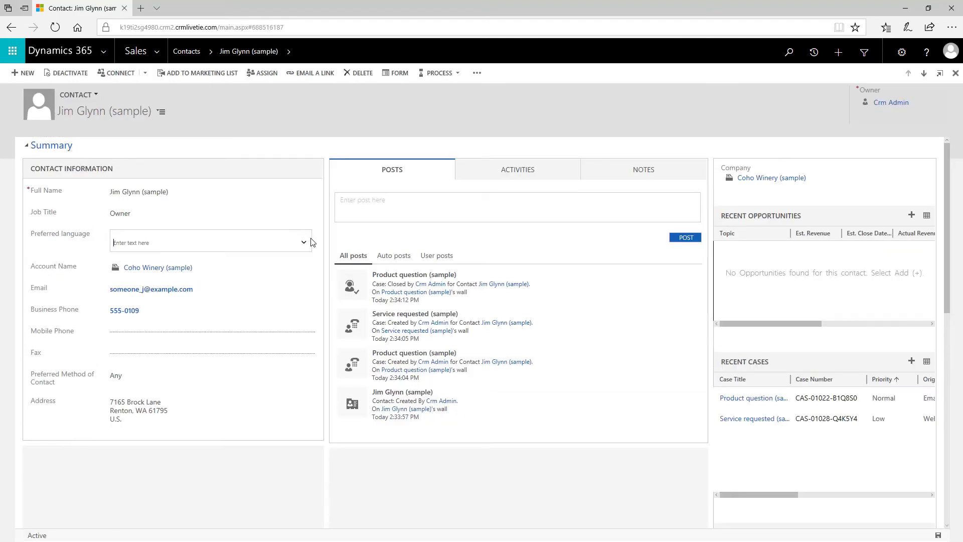
{"action": "left_click", "coordinate": [306, 244]}
{"action": "left_click", "coordinate": [170, 279]}
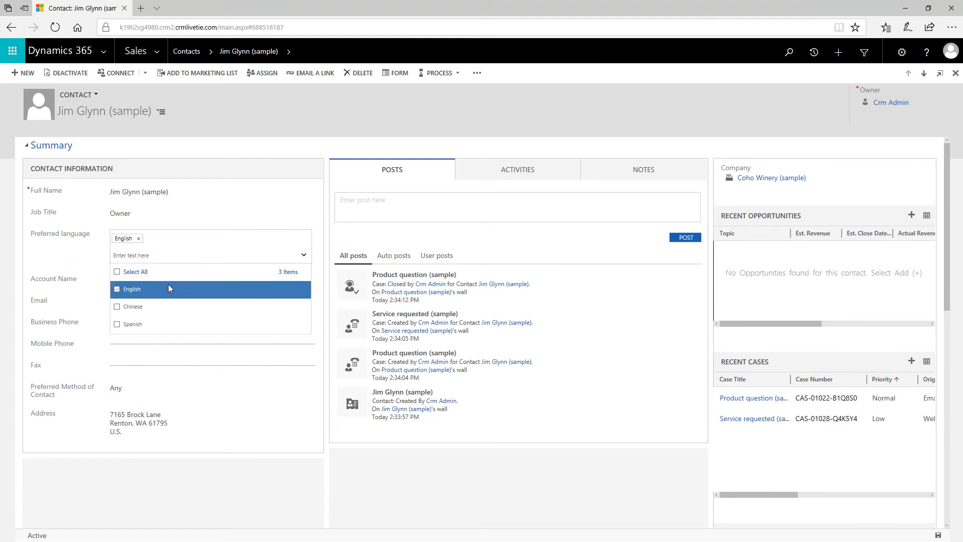
{"action": "left_click", "coordinate": [150, 305]}
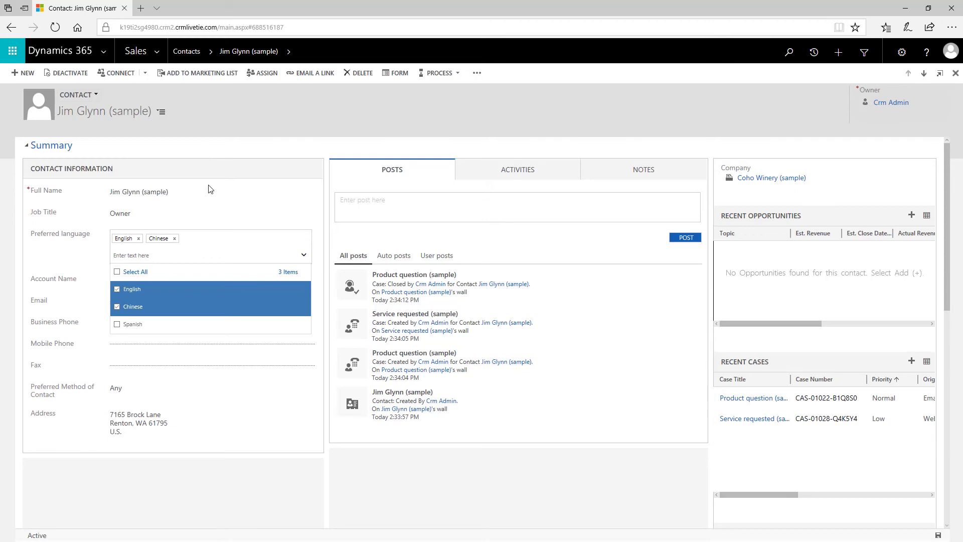
{"action": "left_click", "coordinate": [216, 156]}
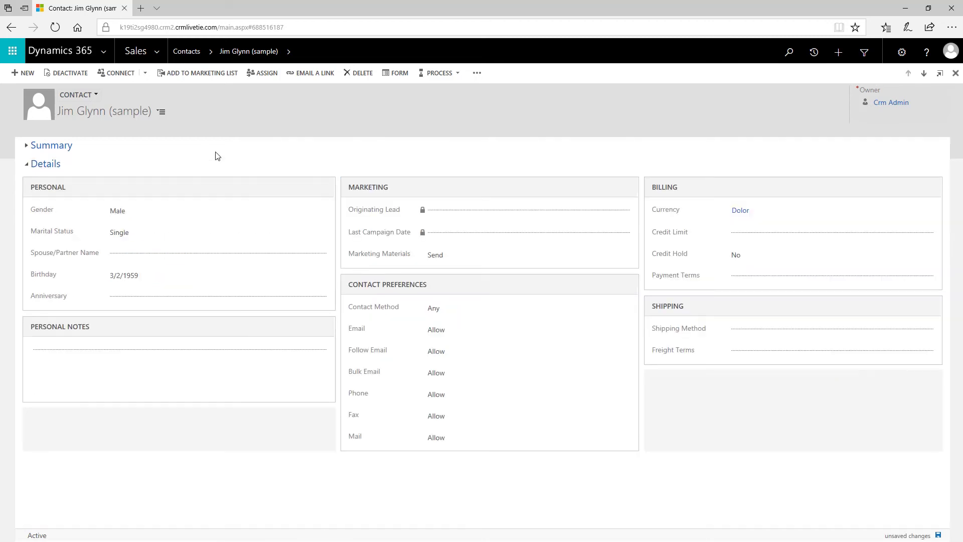
{"action": "left_click", "coordinate": [12, 27]}
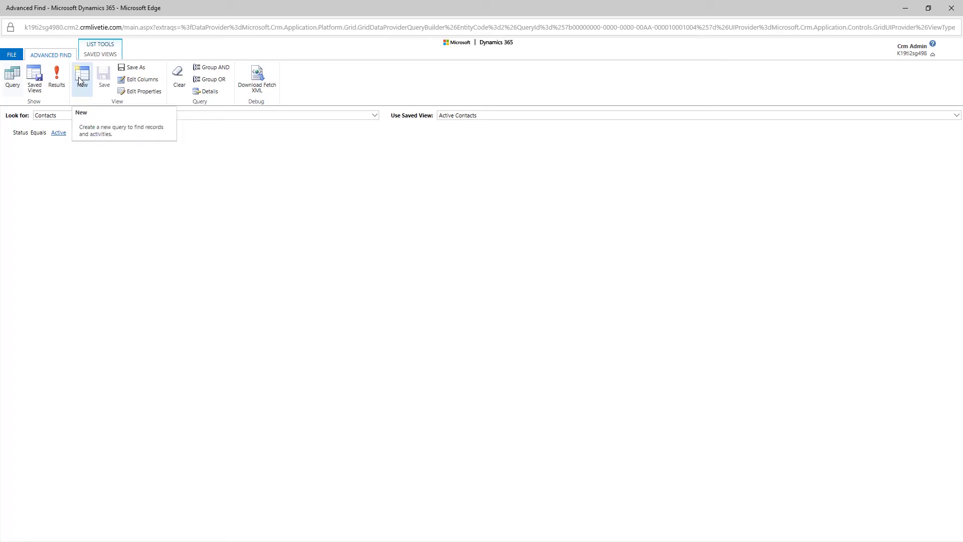
Start a new query with a Preferred language Equals condition.
{"action": "left_click", "coordinate": [80, 80]}
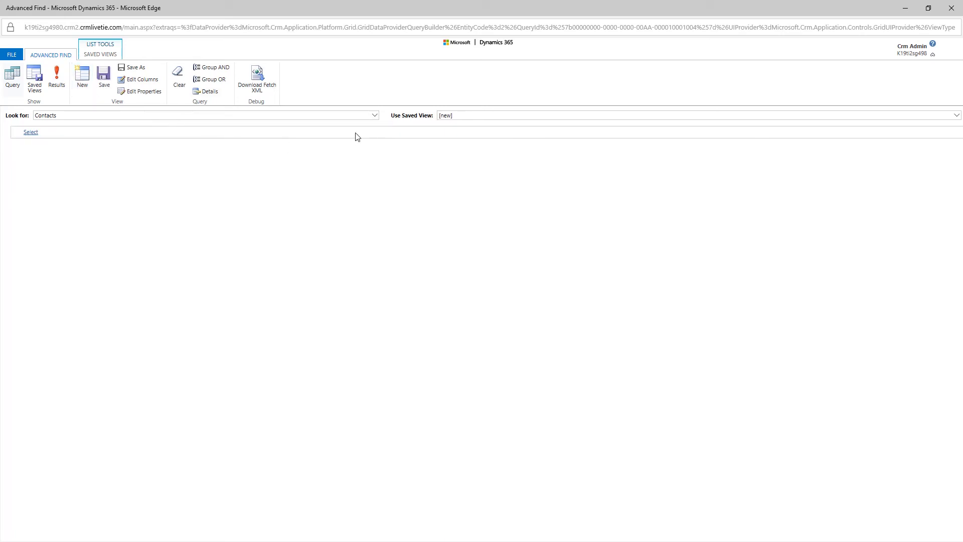
{"action": "left_click", "coordinate": [78, 136]}
{"action": "left_click_drag", "start_coordinate": [166, 151], "coordinate": [165, 267]}
{"action": "left_click", "coordinate": [93, 247]}
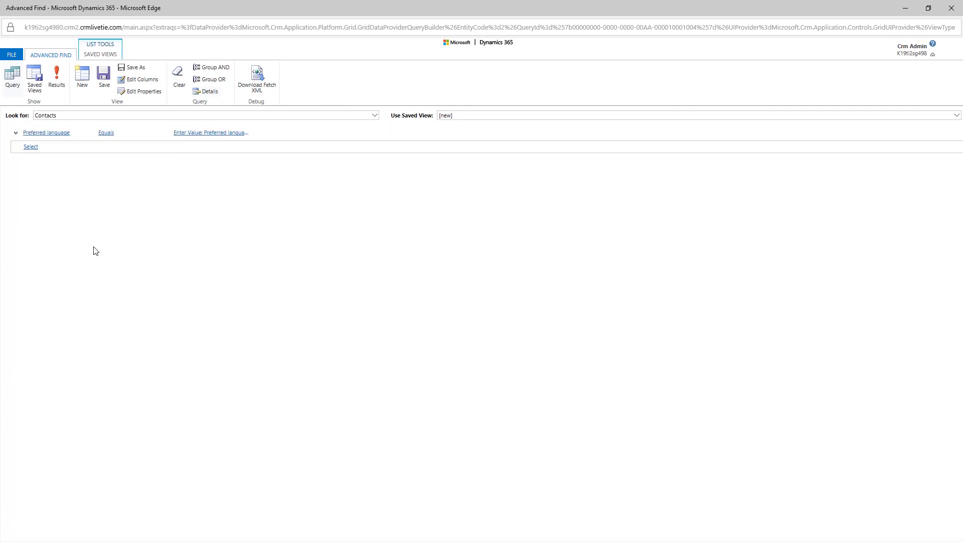
{"action": "left_click", "coordinate": [107, 133]}
{"action": "left_click", "coordinate": [167, 133]}
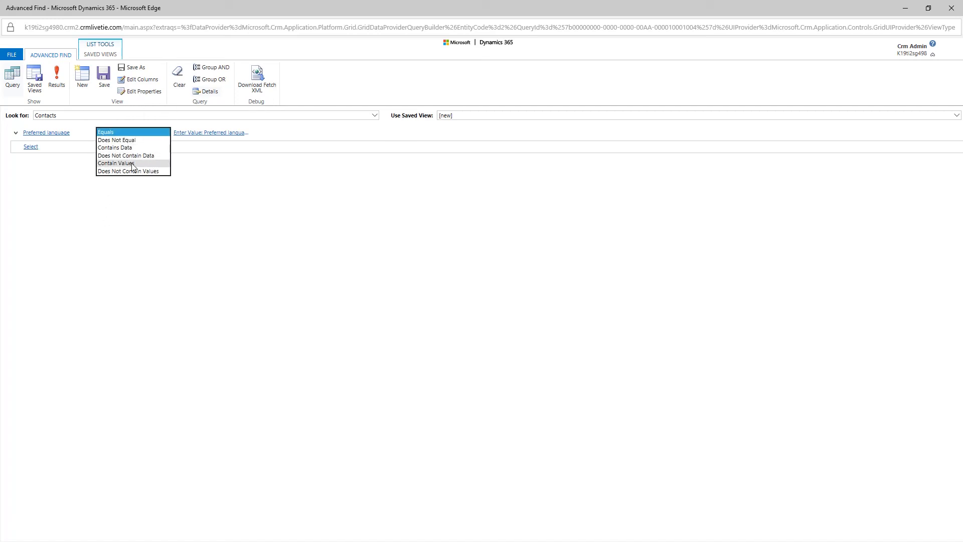
{"action": "left_click", "coordinate": [141, 134]}
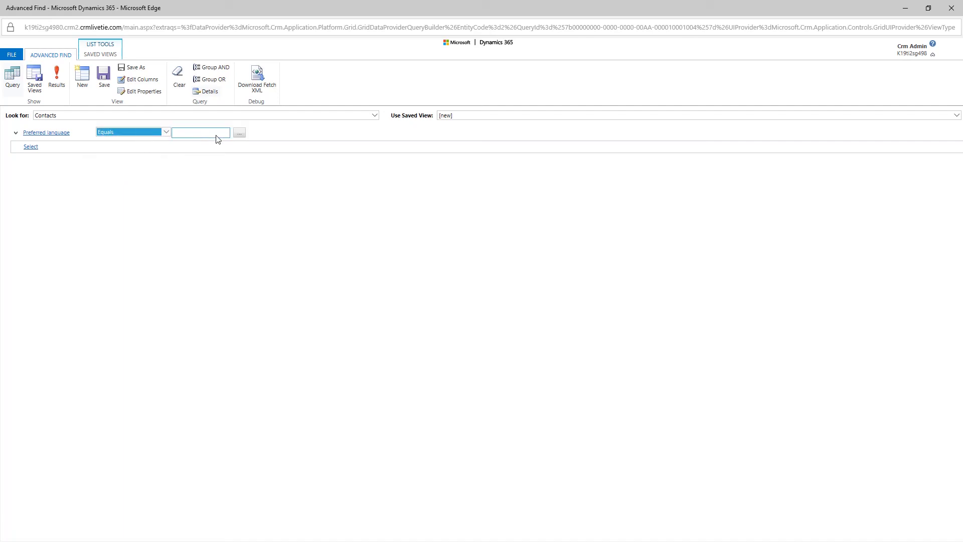
Select Chinese and English as the condition values and show the results.
{"action": "left_click", "coordinate": [240, 139]}
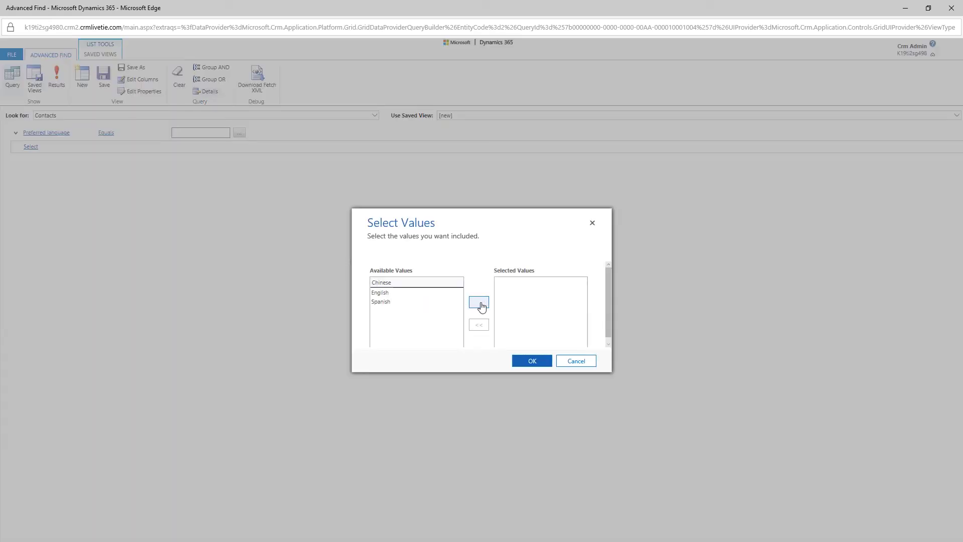
{"action": "left_click", "coordinate": [478, 302]}
{"action": "left_click", "coordinate": [399, 282]}
{"action": "left_click", "coordinate": [477, 304]}
{"action": "left_click", "coordinate": [532, 362]}
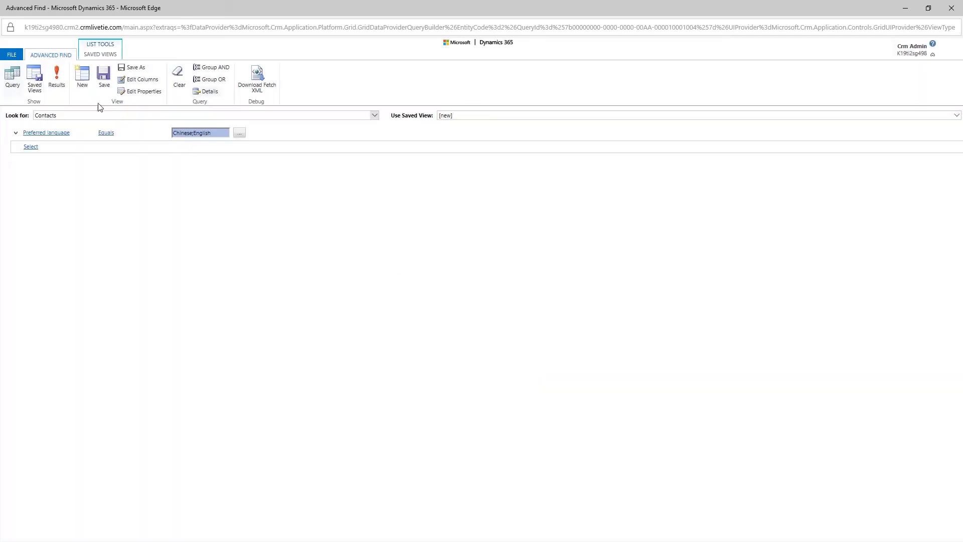
{"action": "left_click", "coordinate": [57, 77]}
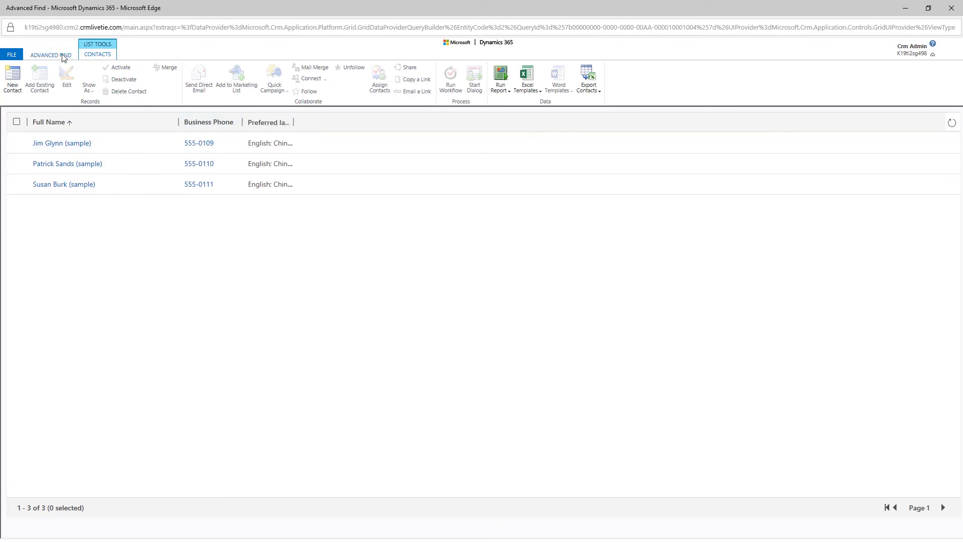
Change the Preferred language condition's operator to Contain Values.
{"action": "left_click", "coordinate": [64, 56]}
{"action": "left_click", "coordinate": [128, 132]}
{"action": "left_click", "coordinate": [166, 134]}
{"action": "left_click", "coordinate": [151, 168]}
Swap Chinese for Spanish so the values are English and Spanish, then show the results.
{"action": "left_click", "coordinate": [192, 134]}
{"action": "left_click", "coordinate": [239, 133]}
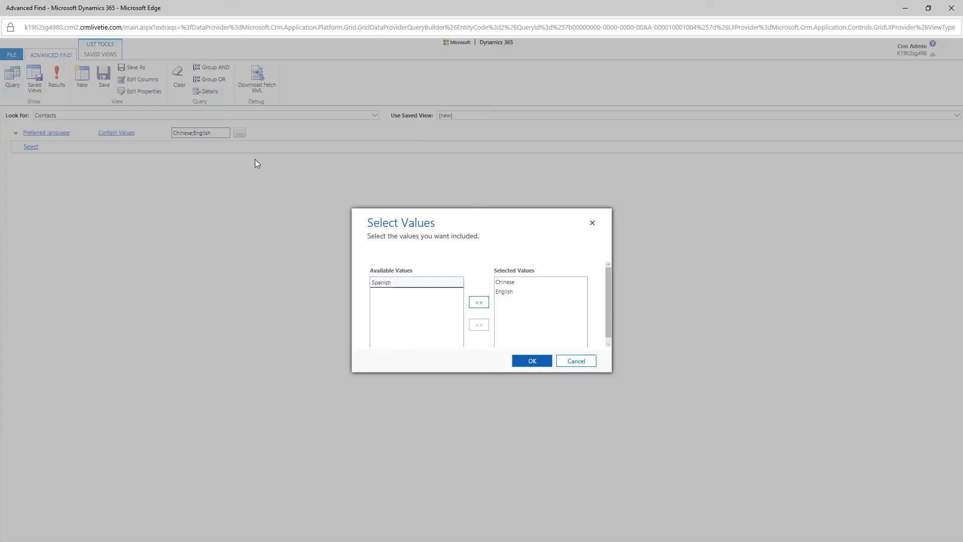
{"action": "left_click", "coordinate": [505, 283]}
{"action": "left_click", "coordinate": [478, 324]}
{"action": "left_click", "coordinate": [406, 293]}
{"action": "left_click", "coordinate": [479, 302]}
{"action": "left_click", "coordinate": [533, 361]}
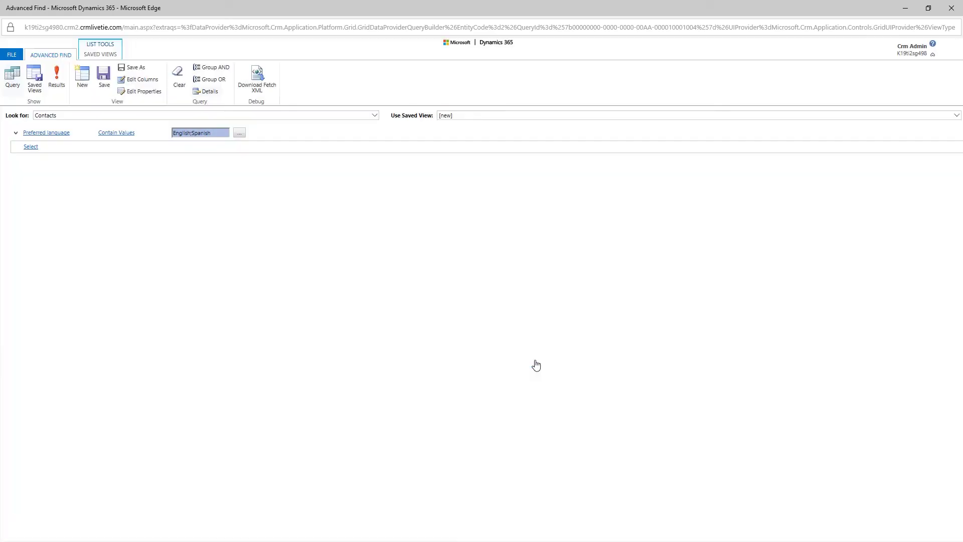
{"action": "left_click", "coordinate": [56, 78]}
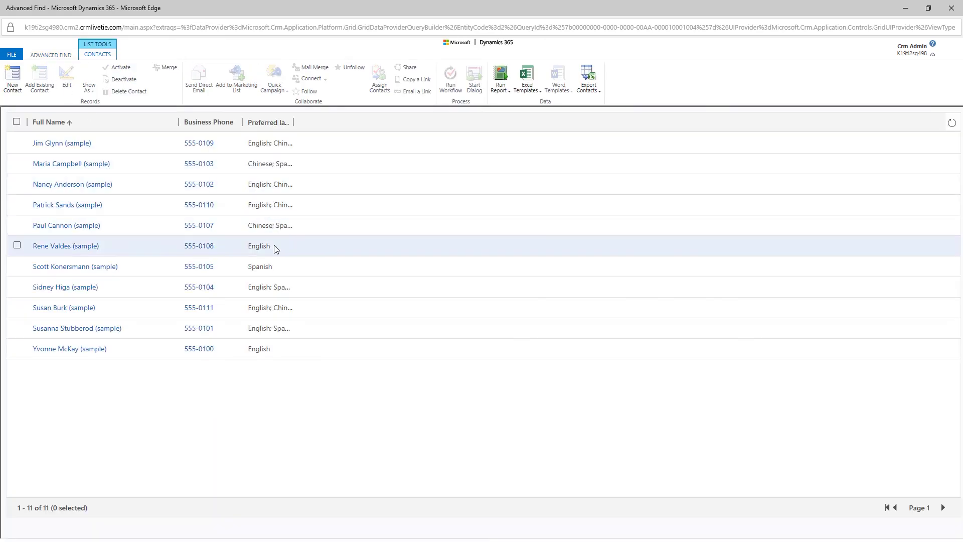